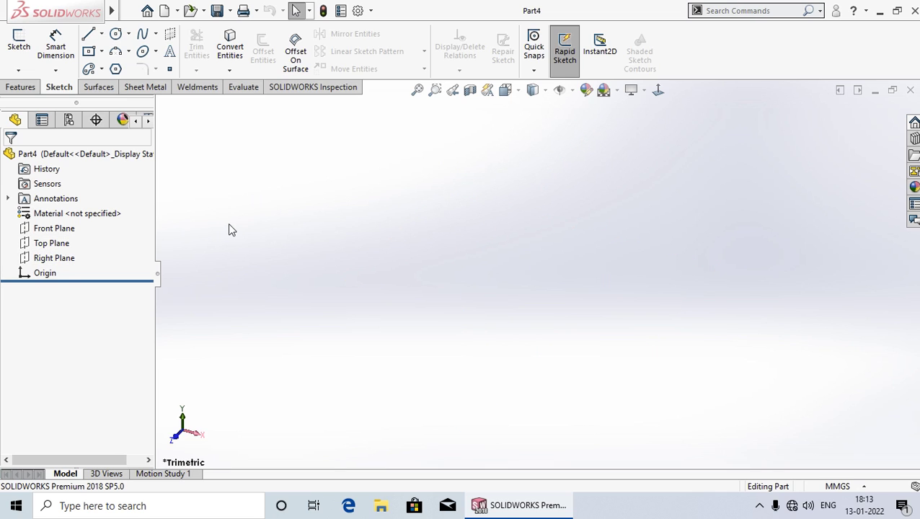
Open a new empty sketch (Sketch1) on the Top Plane
{"action": "right_click", "coordinate": [44, 247]}
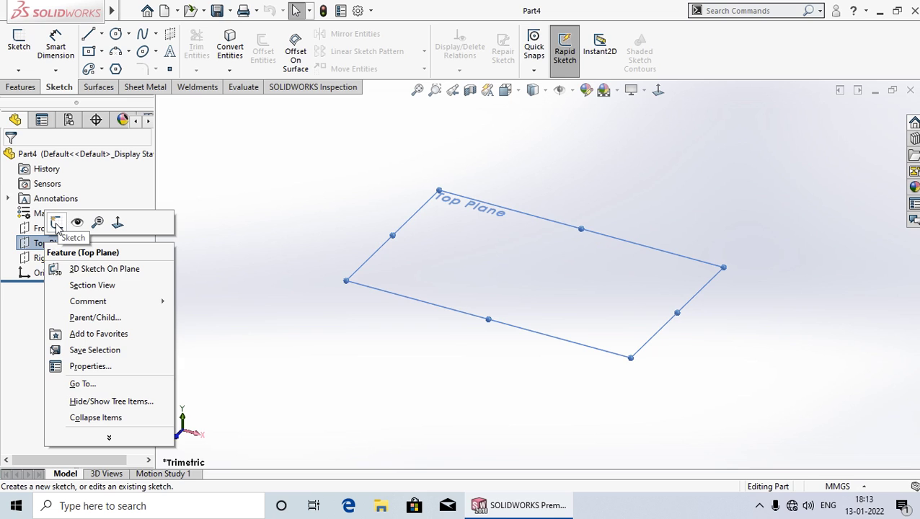
{"action": "left_click", "coordinate": [56, 225]}
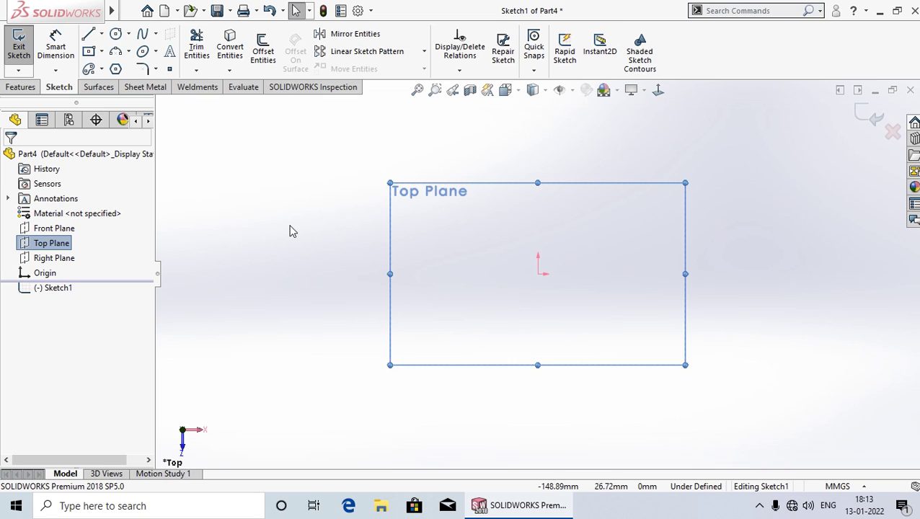
{"action": "left_click", "coordinate": [130, 36]}
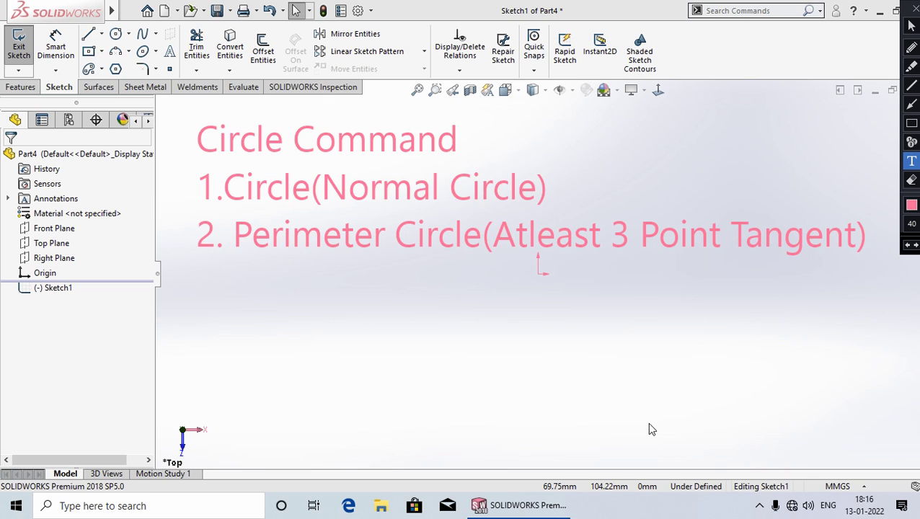
{"action": "key", "text": "Escape"}
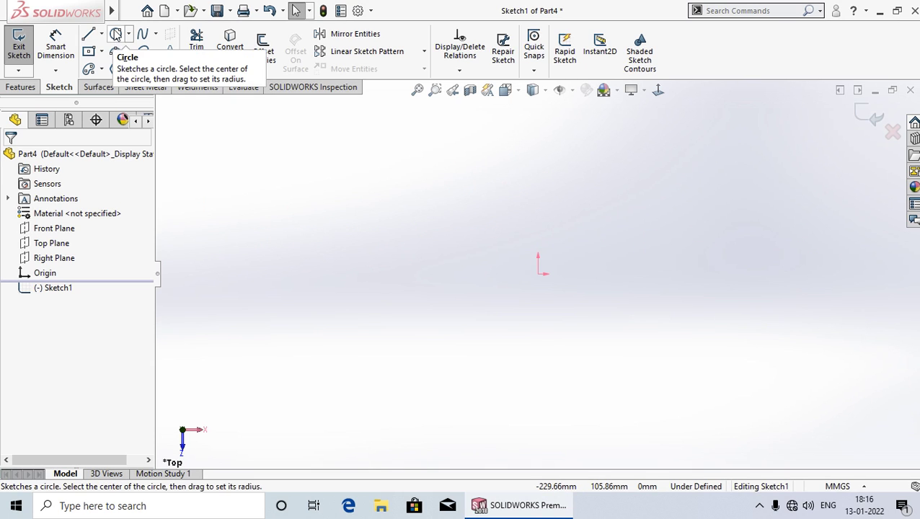
Draw a centre-radius circle on the sketch origin, then return to selection mode
{"action": "left_click", "coordinate": [115, 34]}
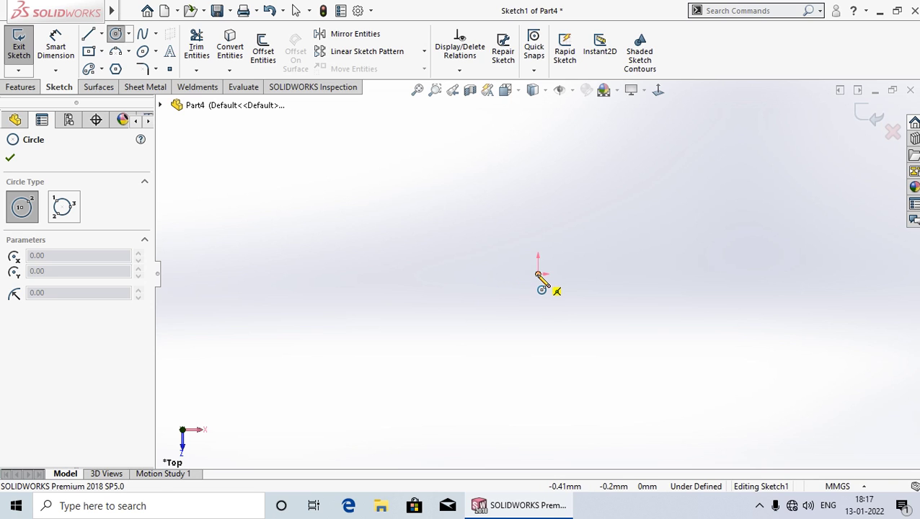
{"action": "left_click", "coordinate": [539, 274]}
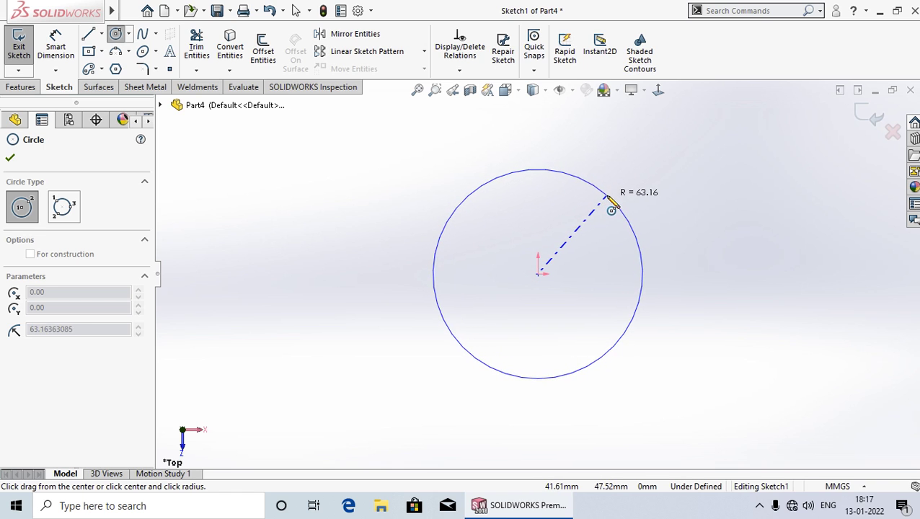
{"action": "left_click", "coordinate": [612, 209]}
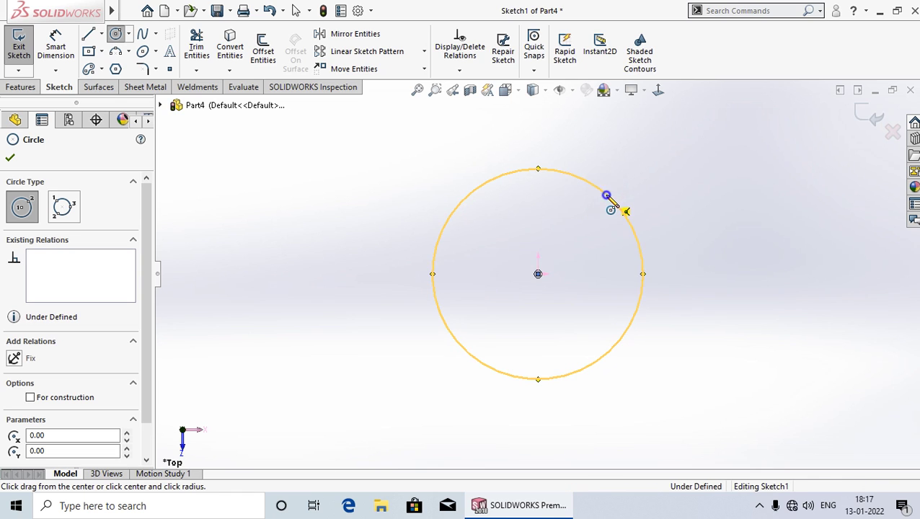
{"action": "right_click", "coordinate": [611, 202]}
{"action": "left_click", "coordinate": [639, 208]}
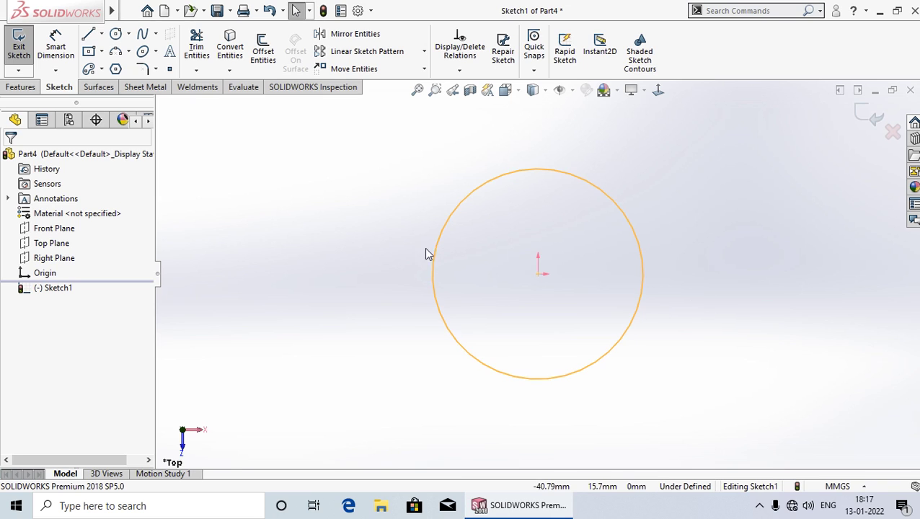
Give the circle a 130 mm diameter dimension, fully defining Sketch1
{"action": "left_click", "coordinate": [61, 48]}
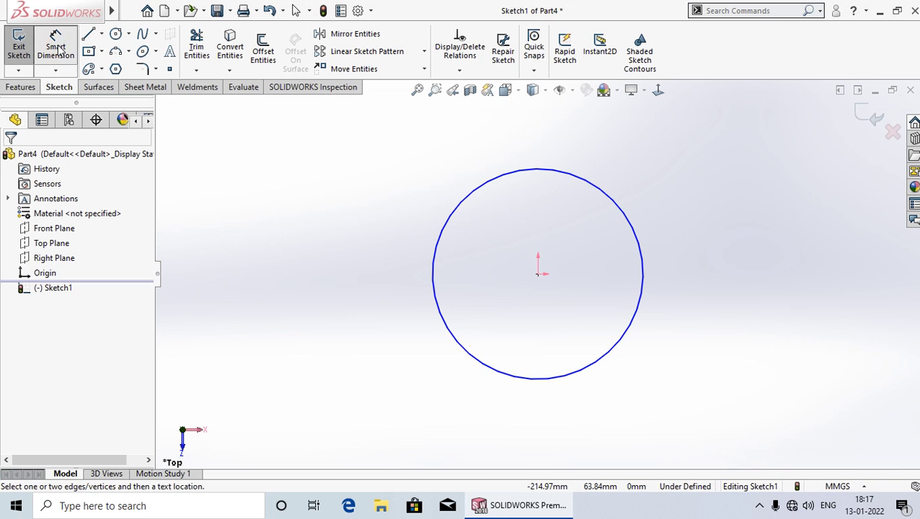
{"action": "left_click", "coordinate": [643, 265]}
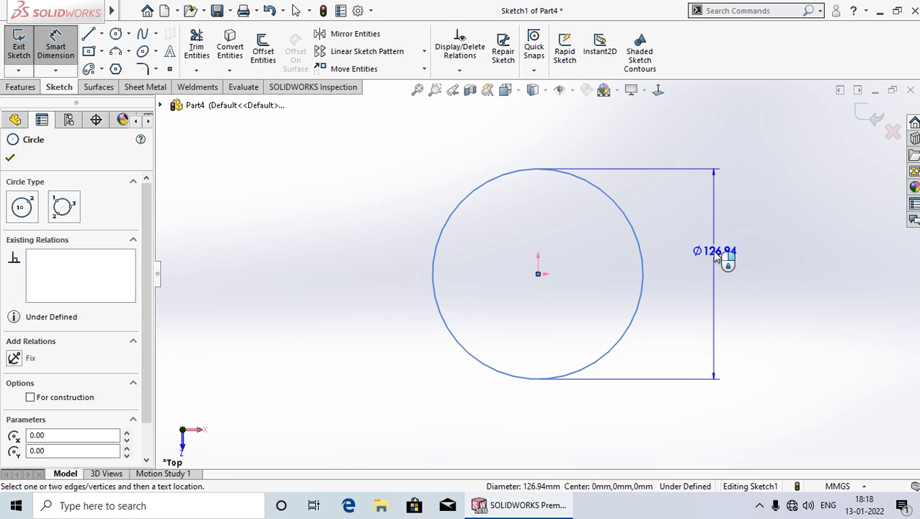
{"action": "left_click", "coordinate": [714, 252]}
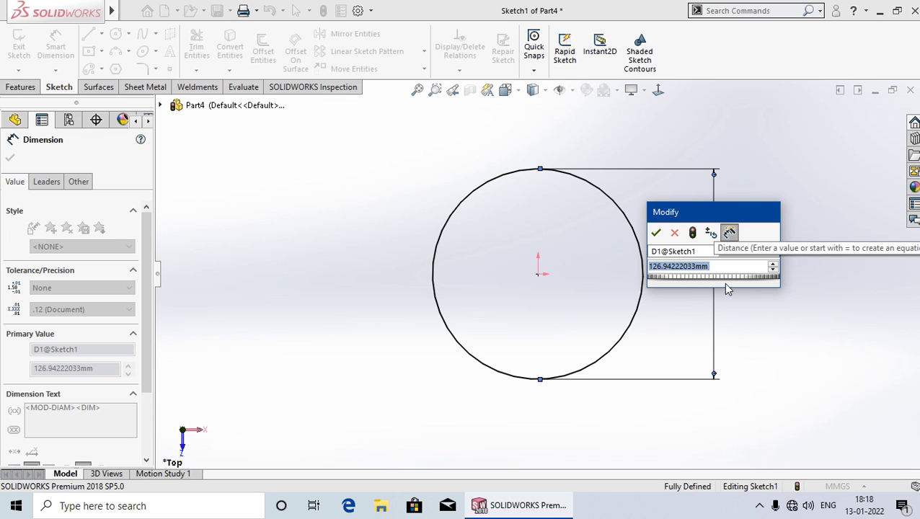
{"action": "type", "text": "130"}
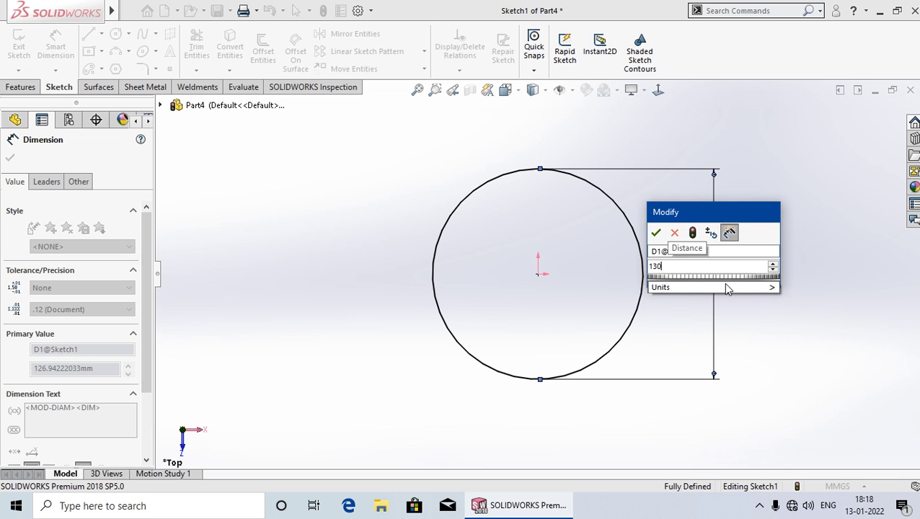
{"action": "left_click", "coordinate": [658, 233]}
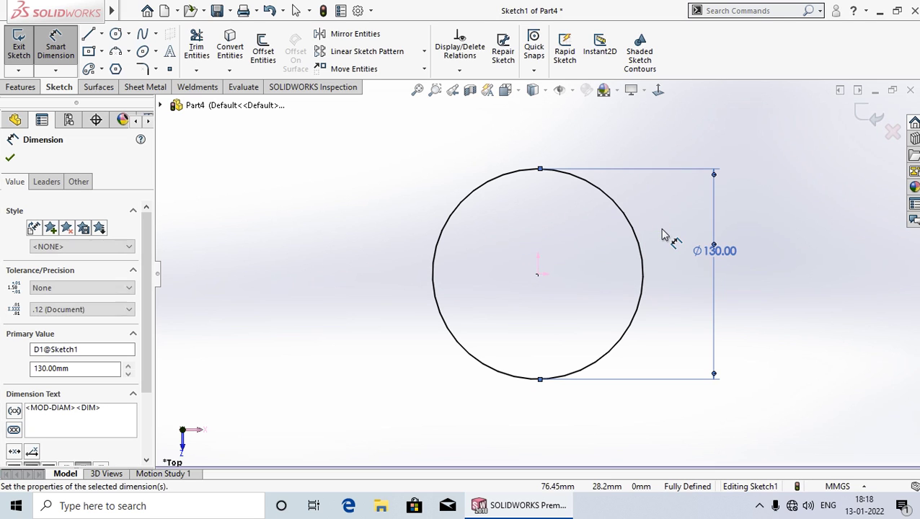
{"action": "left_click", "coordinate": [10, 160]}
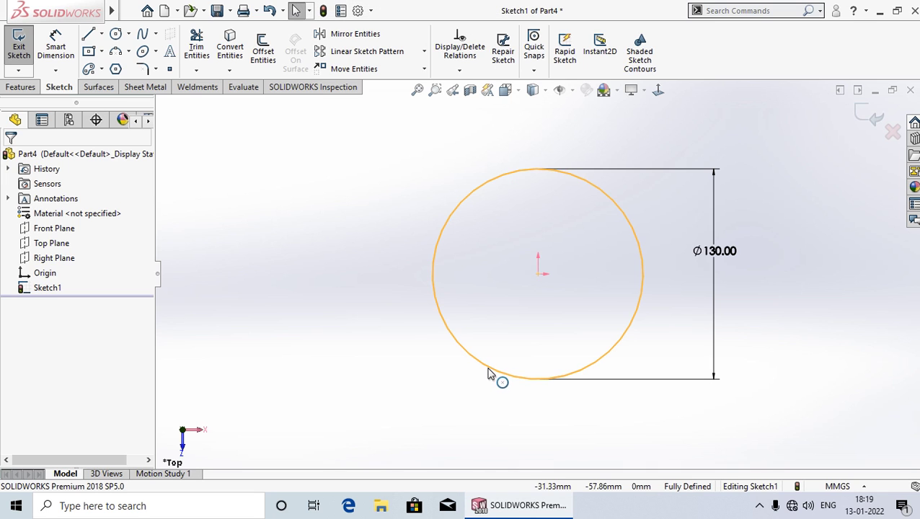
Box-select the circle and its 130 mm dimension and delete both
{"action": "left_click_drag", "start_coordinate": [797, 441], "coordinate": [388, 137]}
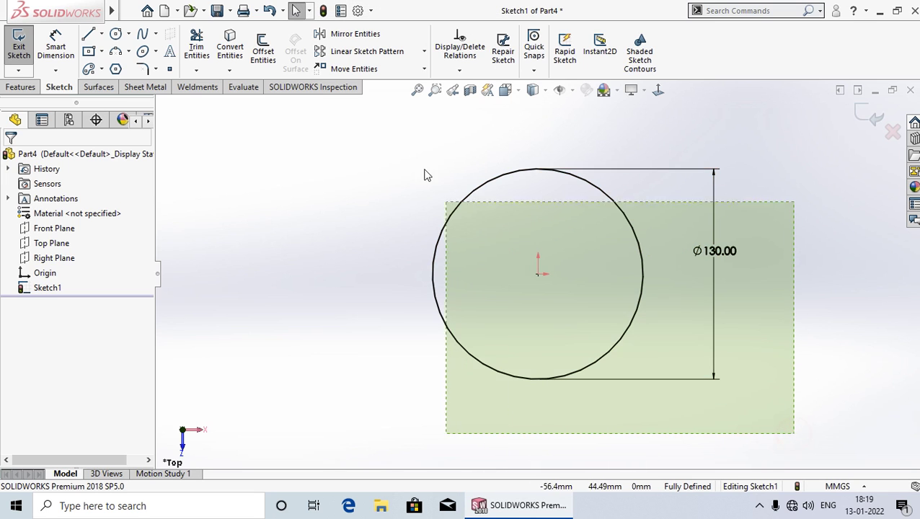
{"action": "key", "text": "Delete"}
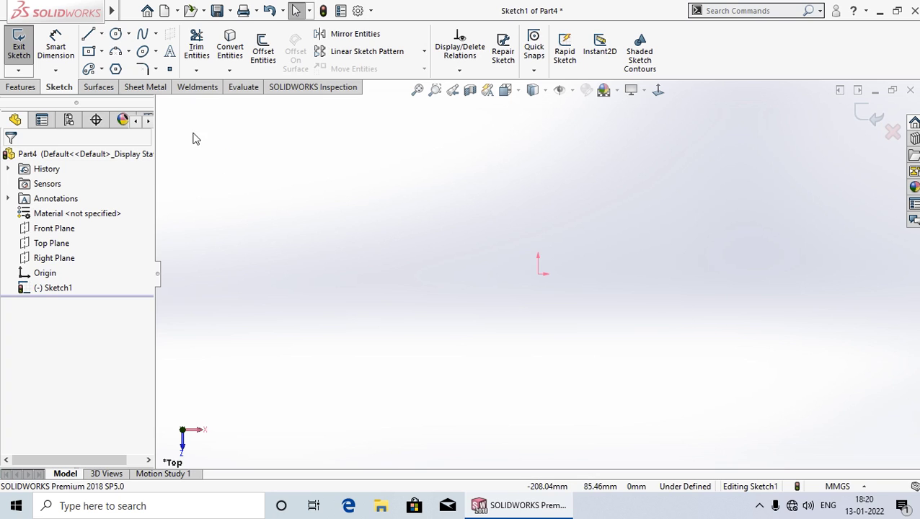
{"action": "left_click", "coordinate": [102, 52]}
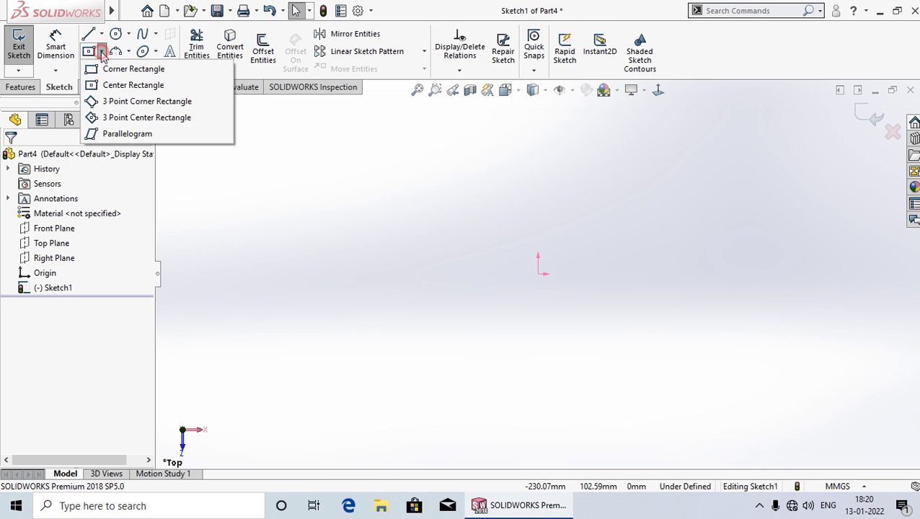
{"action": "left_click", "coordinate": [133, 85]}
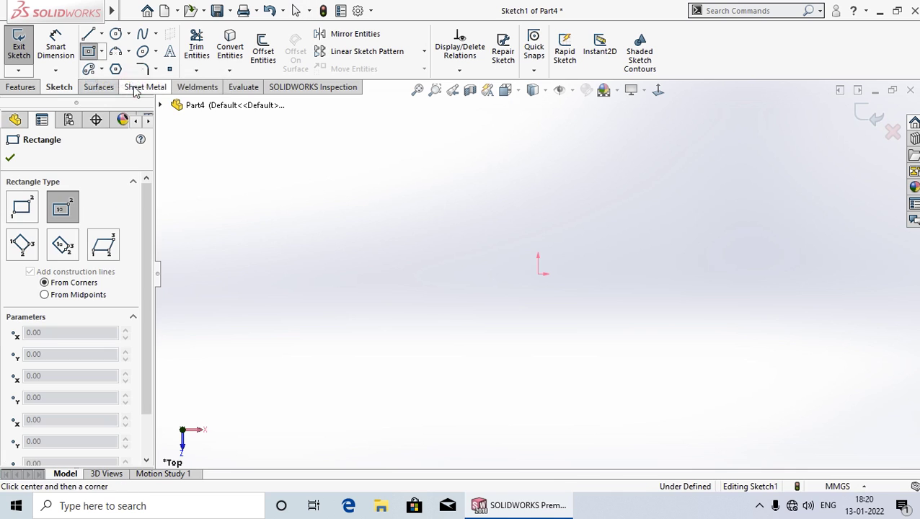
{"action": "left_click", "coordinate": [538, 274]}
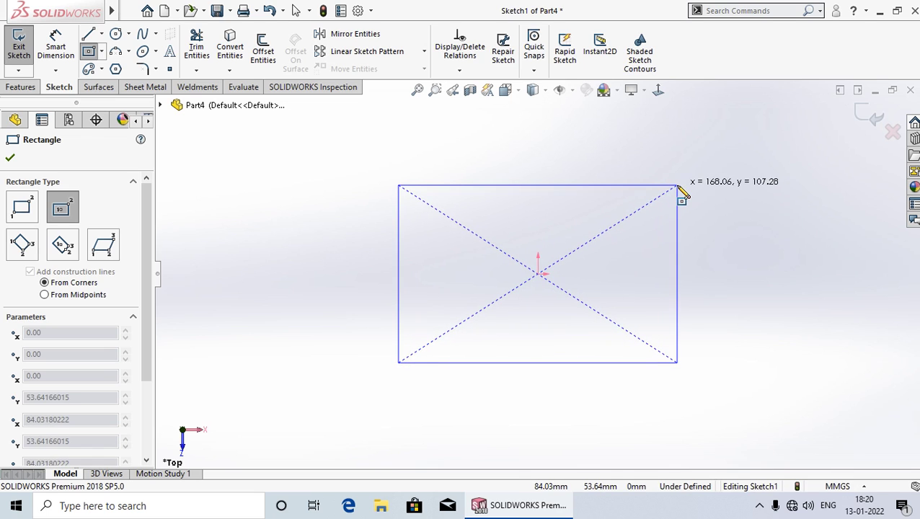
{"action": "left_click", "coordinate": [679, 185]}
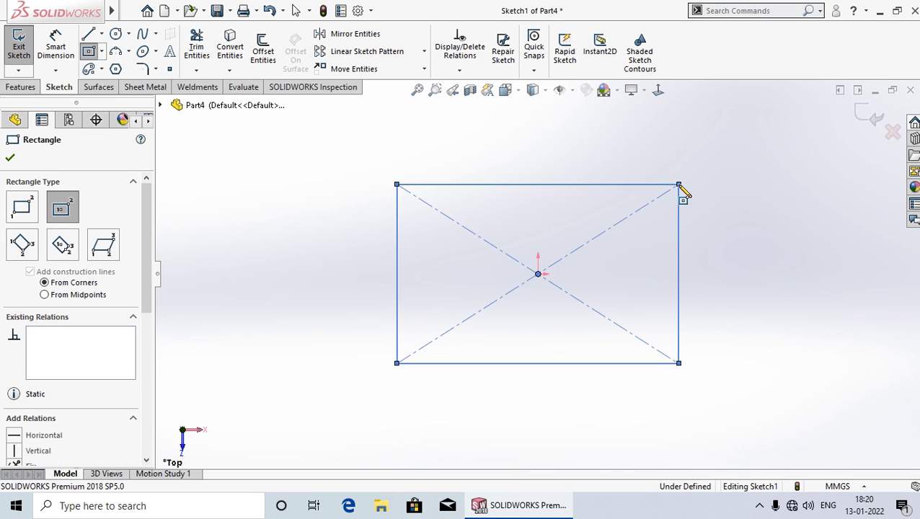
{"action": "right_click", "coordinate": [680, 186]}
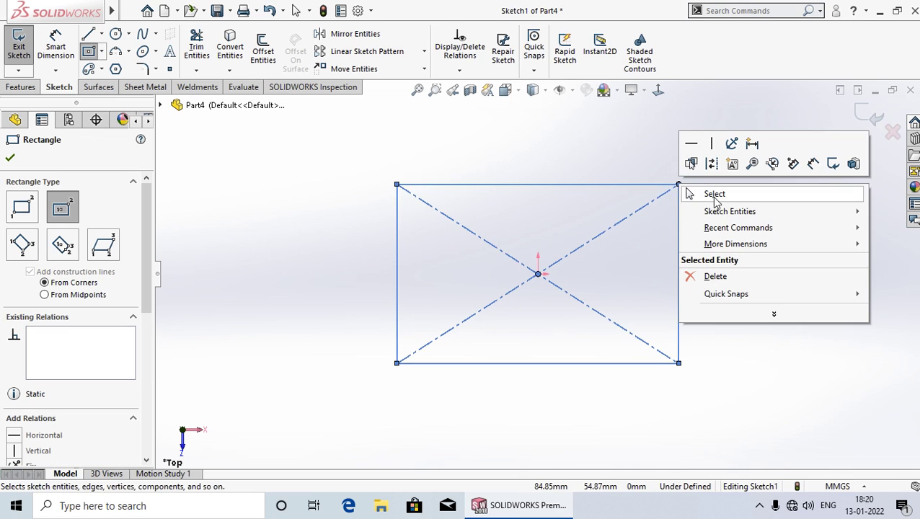
{"action": "left_click", "coordinate": [713, 194]}
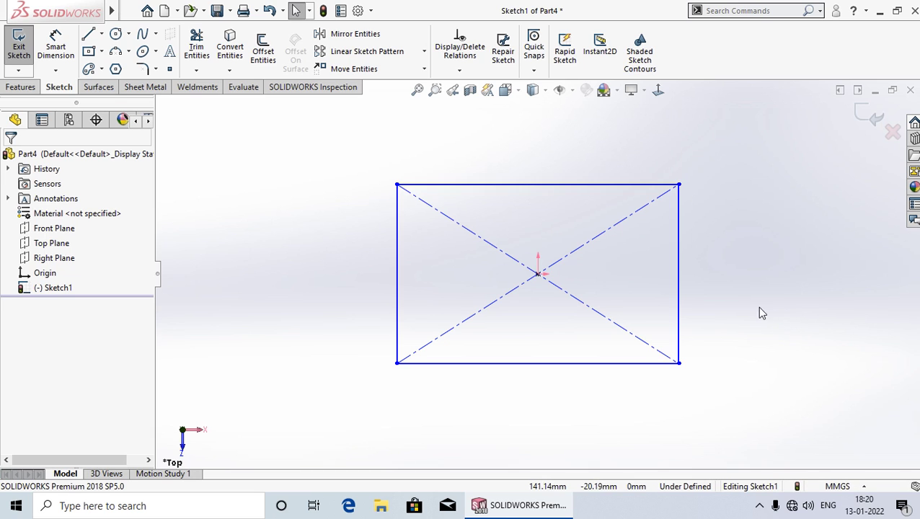
{"action": "left_click", "coordinate": [545, 185]}
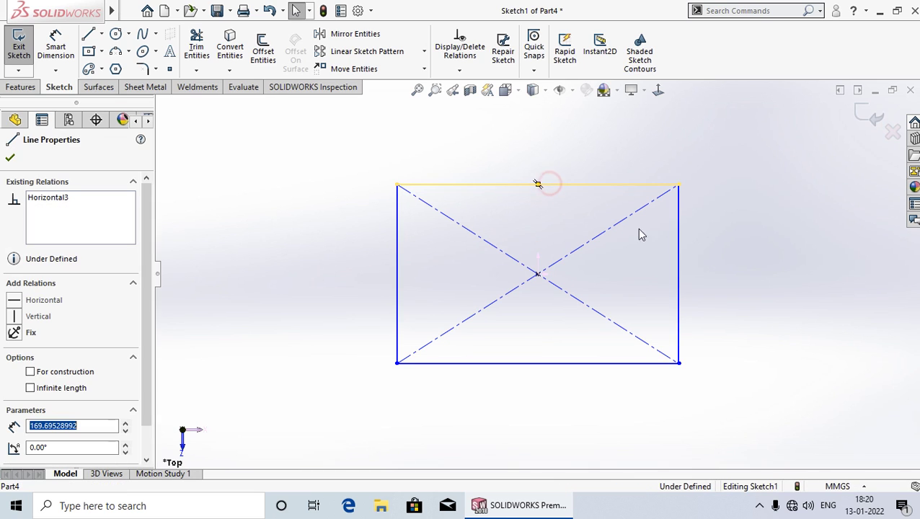
{"action": "left_click", "coordinate": [679, 276]}
{"action": "left_click", "coordinate": [588, 365]}
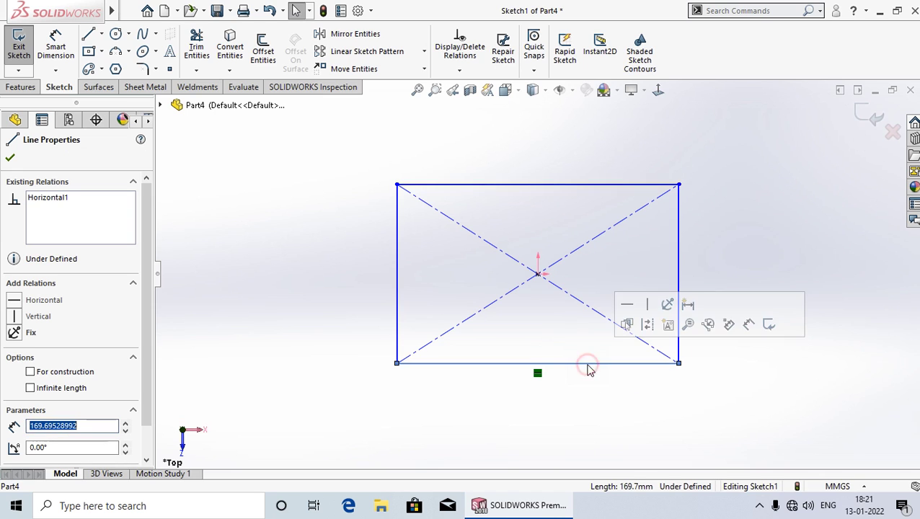
{"action": "left_click", "coordinate": [510, 376]}
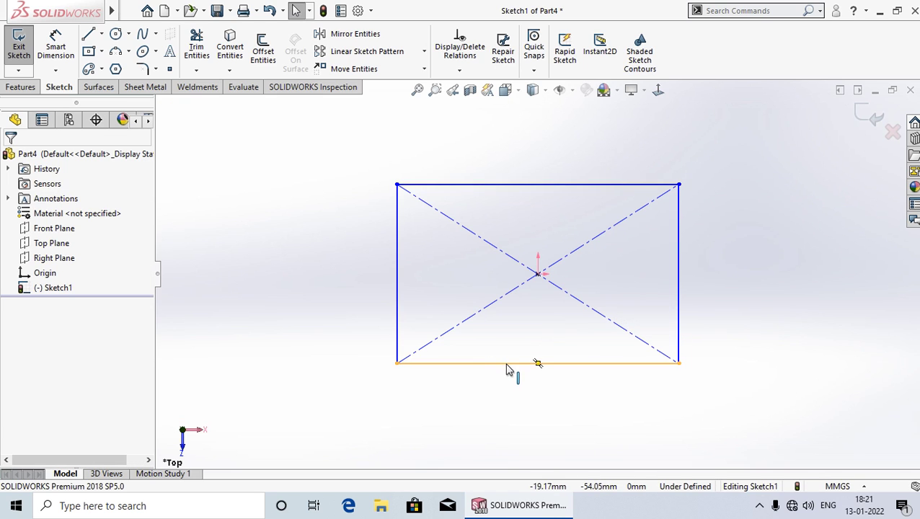
{"action": "left_click", "coordinate": [537, 362]}
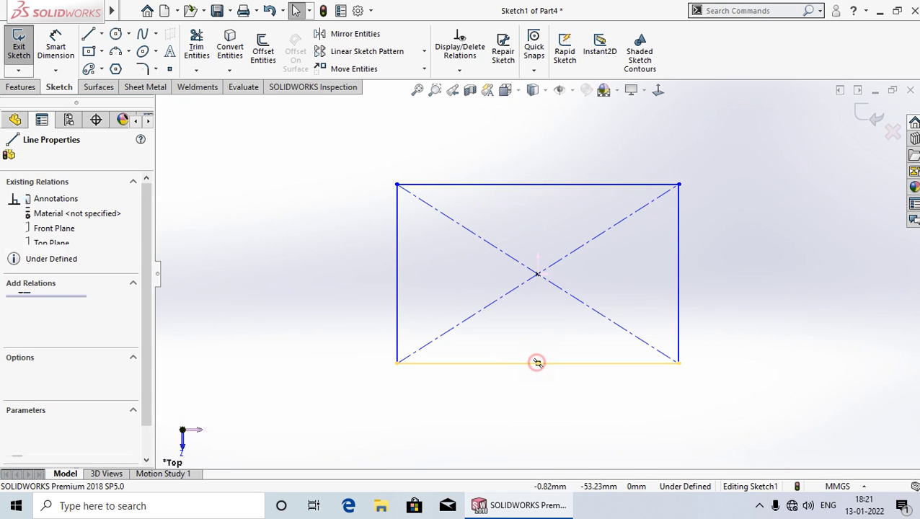
{"action": "left_click", "coordinate": [398, 276]}
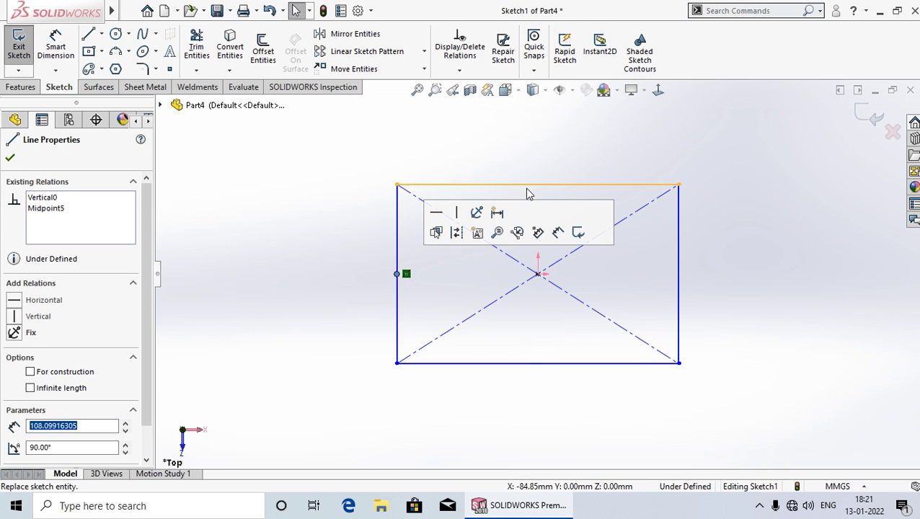
{"action": "left_click", "coordinate": [536, 185]}
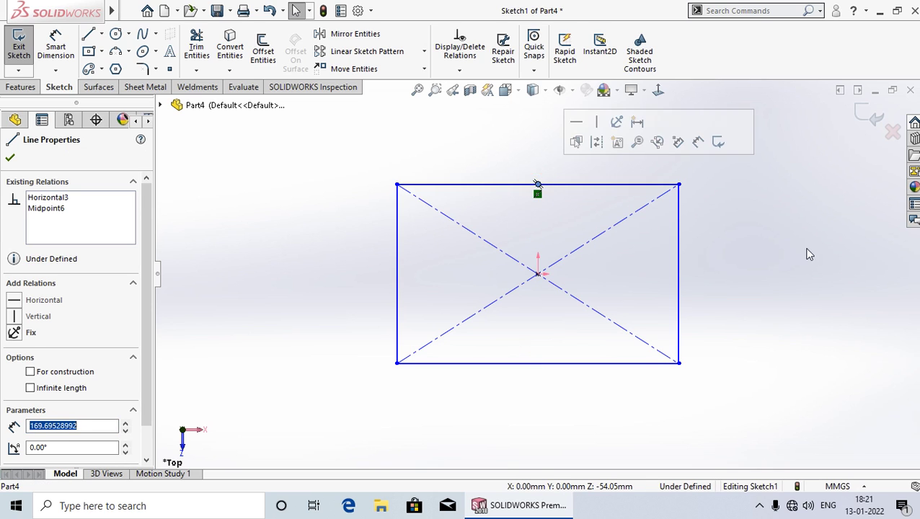
{"action": "left_click", "coordinate": [779, 303]}
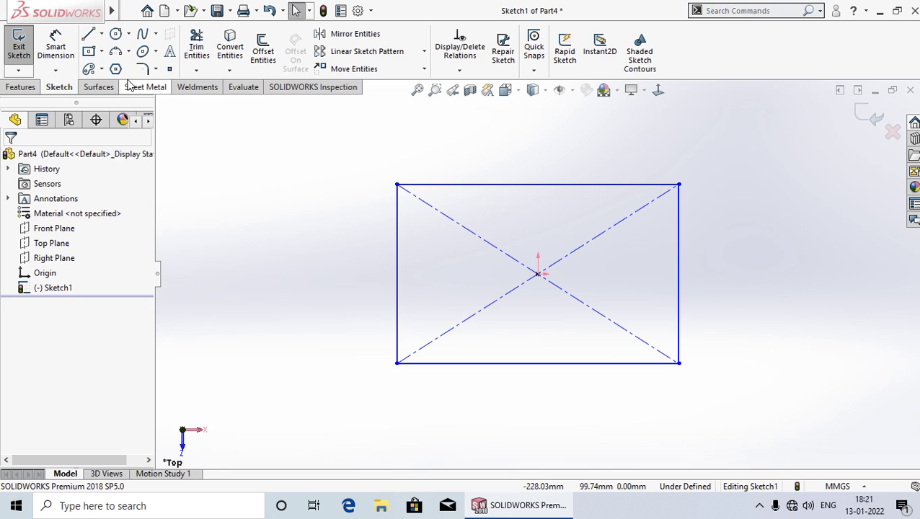
Draw a perimeter circle tangent to the rectangle's top, right and bottom edges, then check its relations
{"action": "left_click", "coordinate": [129, 36]}
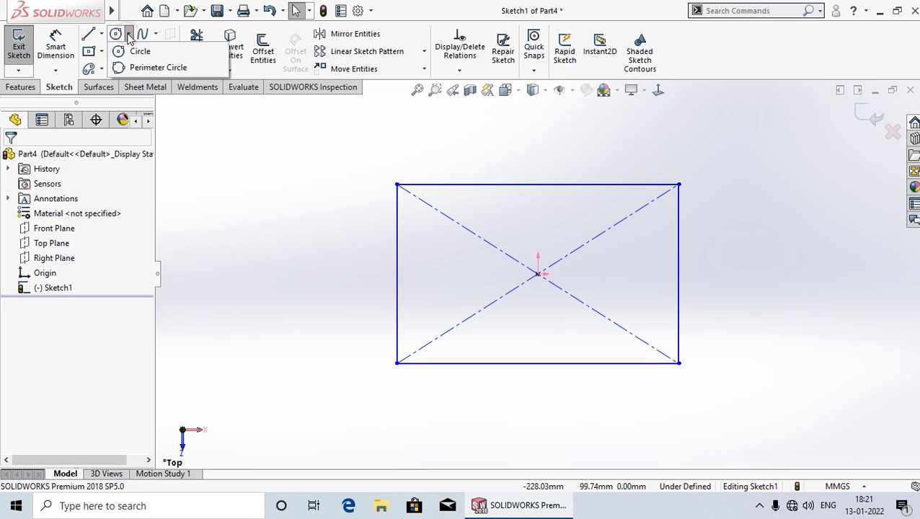
{"action": "left_click", "coordinate": [152, 68]}
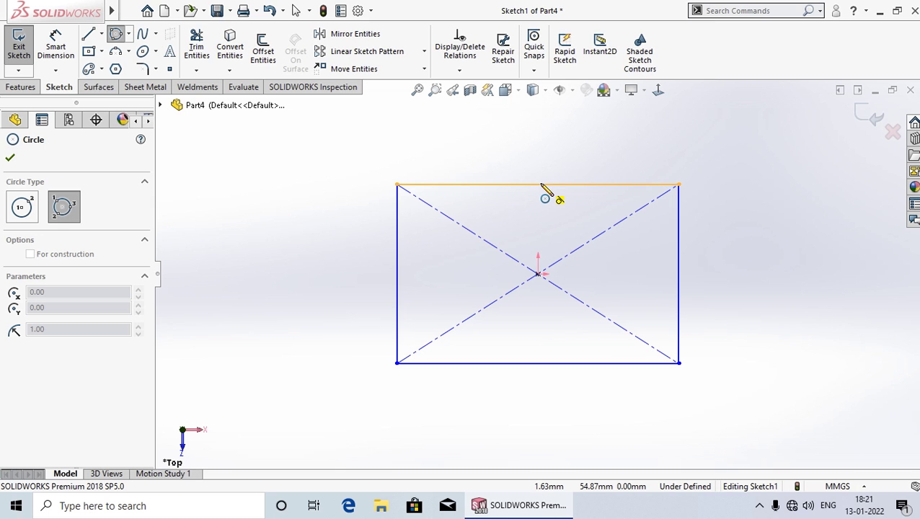
{"action": "left_click", "coordinate": [543, 185]}
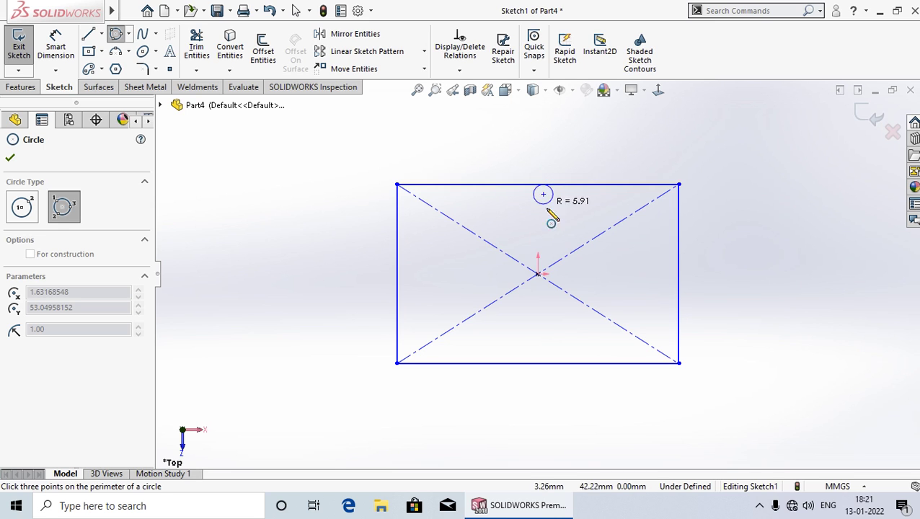
{"action": "left_click", "coordinate": [676, 271]}
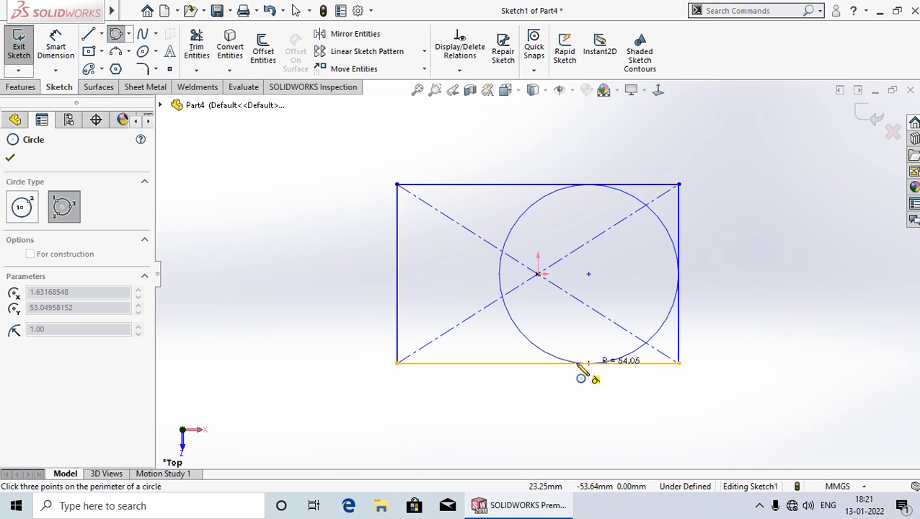
{"action": "left_click", "coordinate": [577, 364]}
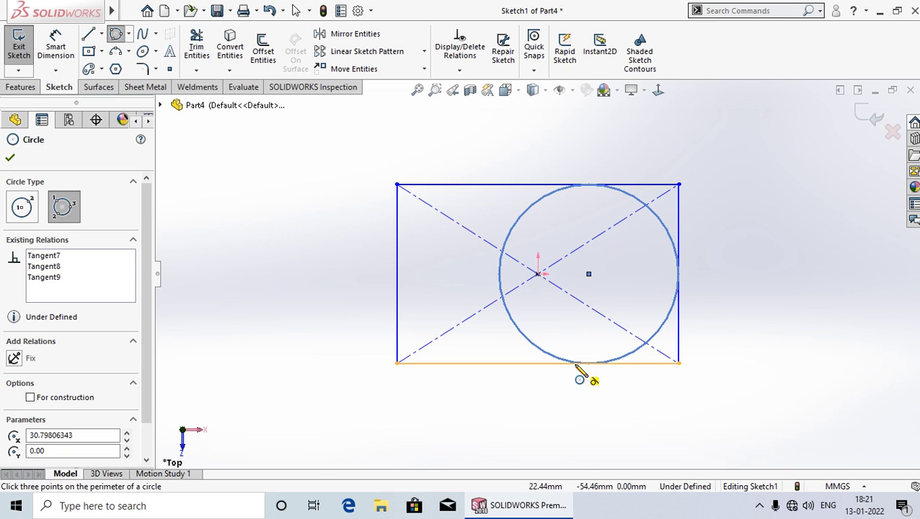
{"action": "right_click", "coordinate": [577, 367]}
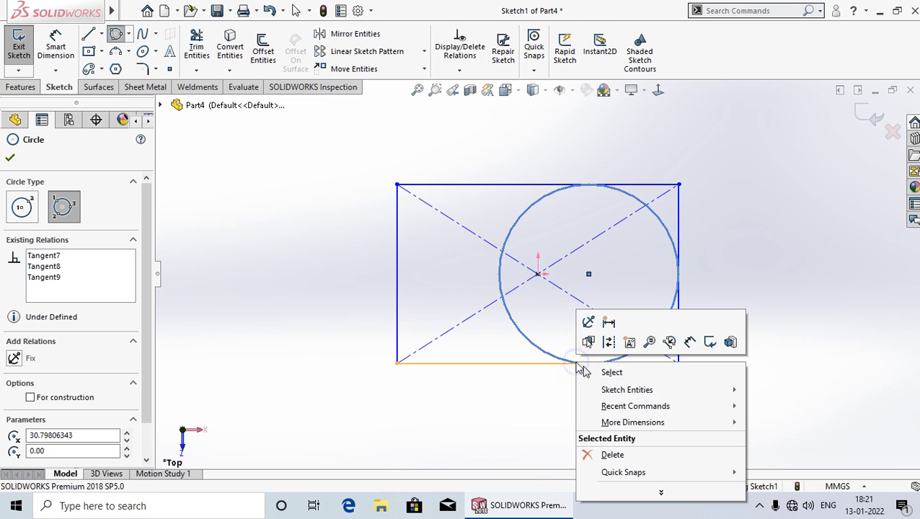
{"action": "left_click", "coordinate": [606, 373]}
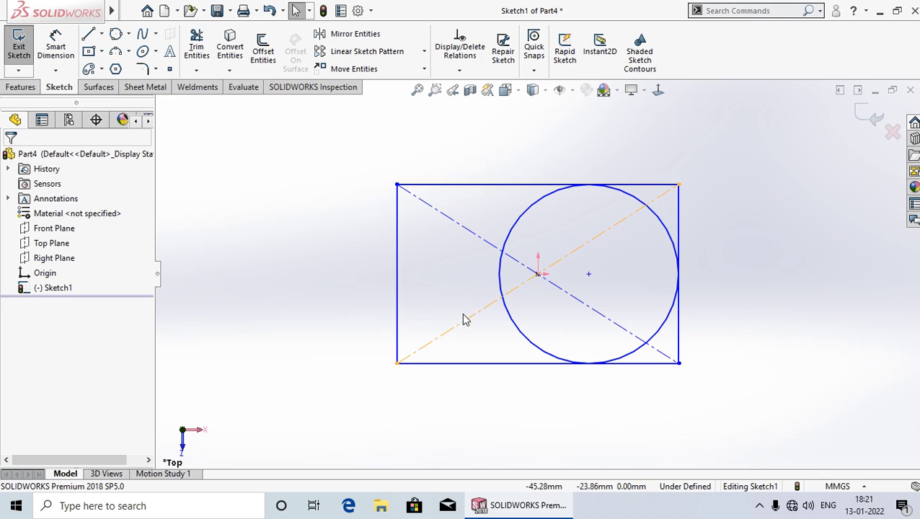
{"action": "left_click", "coordinate": [538, 201]}
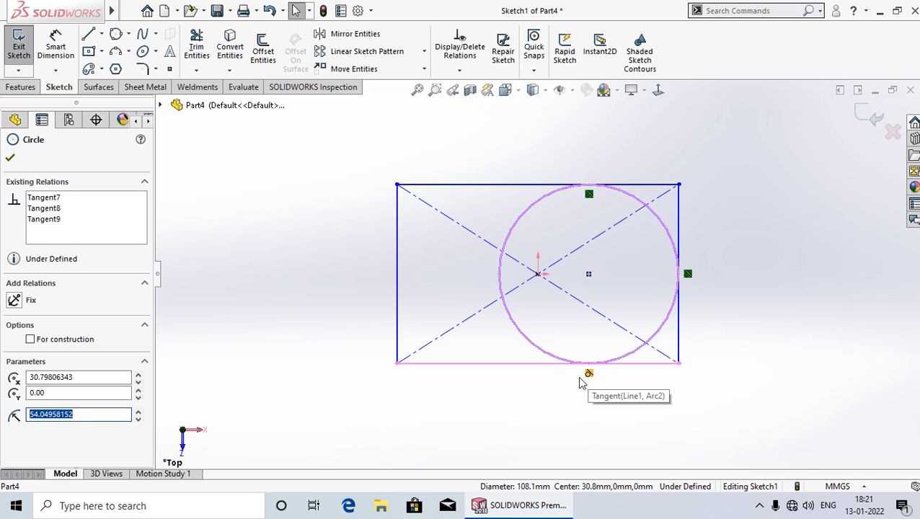
{"action": "left_click", "coordinate": [10, 158]}
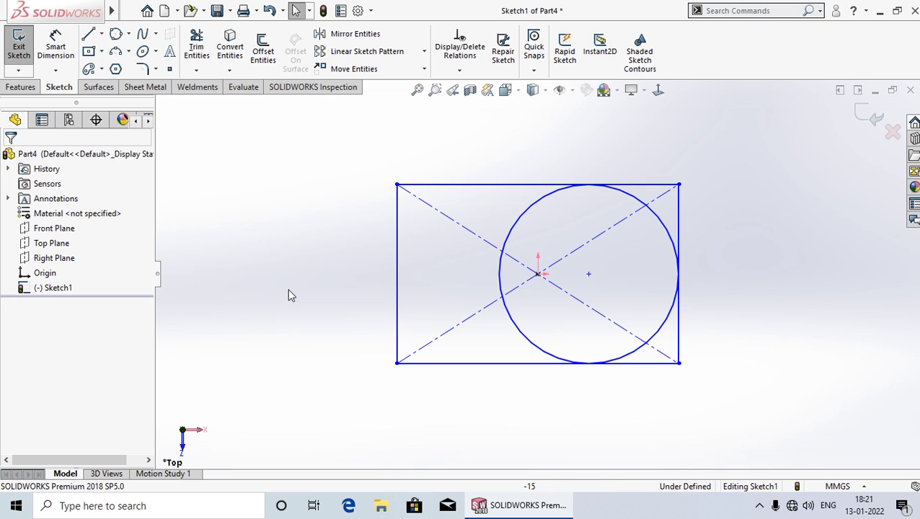
Dimension the rectangle's bottom edge to 170 mm and left edge to 150 mm
{"action": "left_click", "coordinate": [60, 52]}
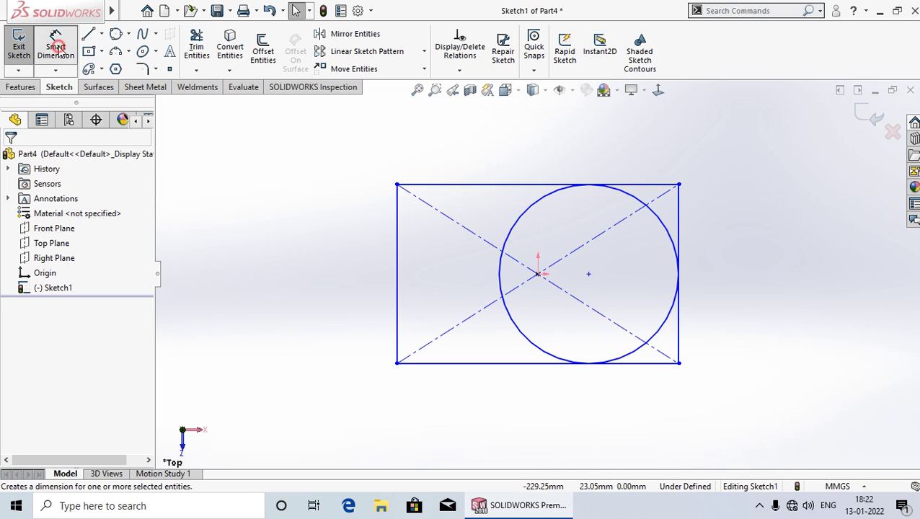
{"action": "left_click", "coordinate": [504, 367]}
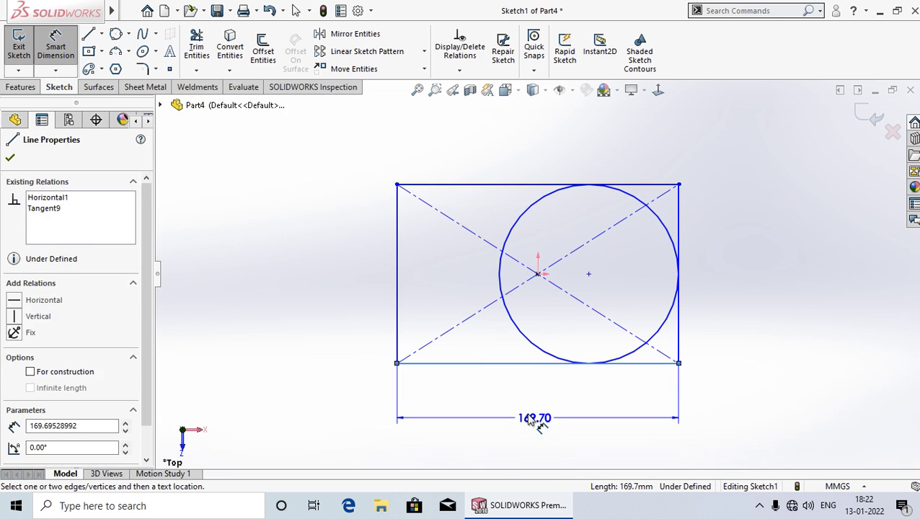
{"action": "left_click", "coordinate": [544, 460]}
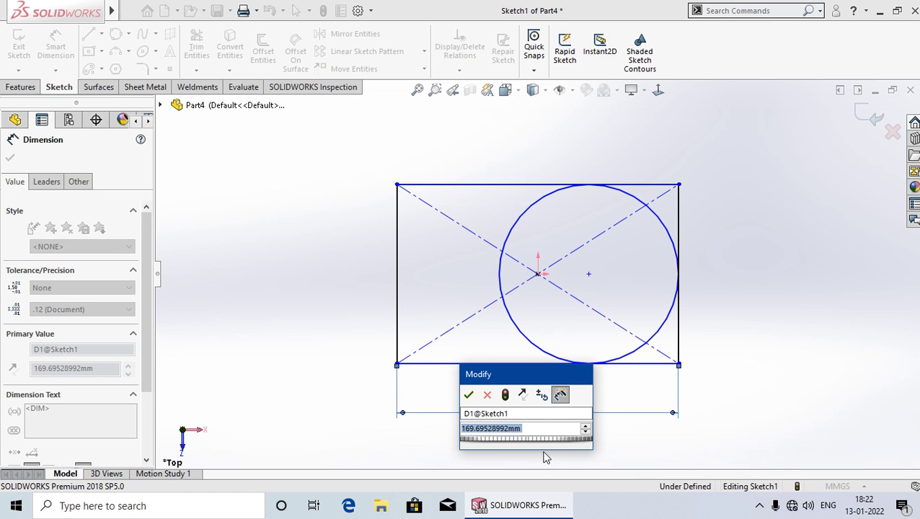
{"action": "type", "text": "10"}
{"action": "key", "text": "Escape"}
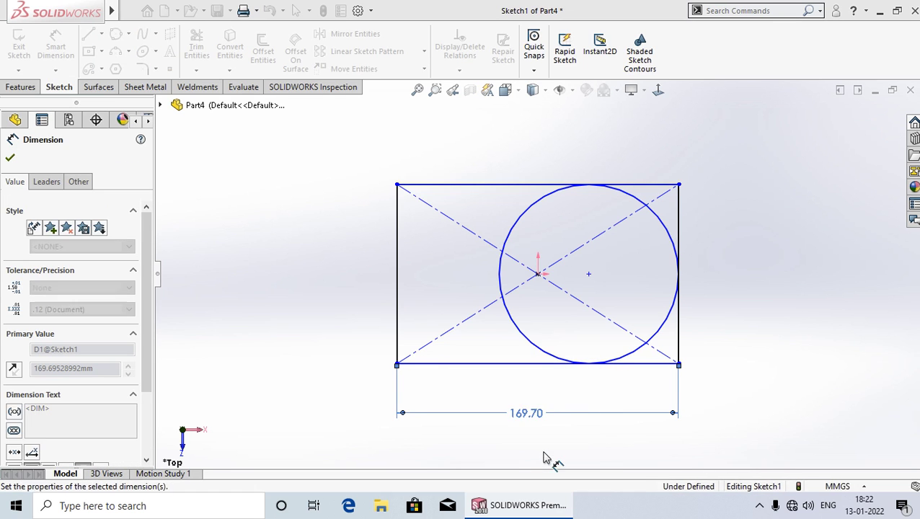
{"action": "left_click", "coordinate": [398, 288]}
{"action": "left_click", "coordinate": [317, 280]}
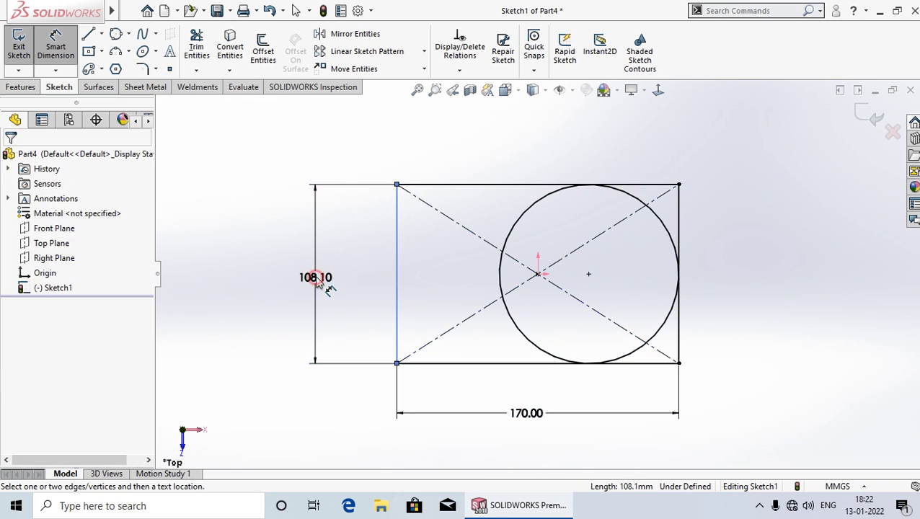
{"action": "left_click", "coordinate": [318, 280]}
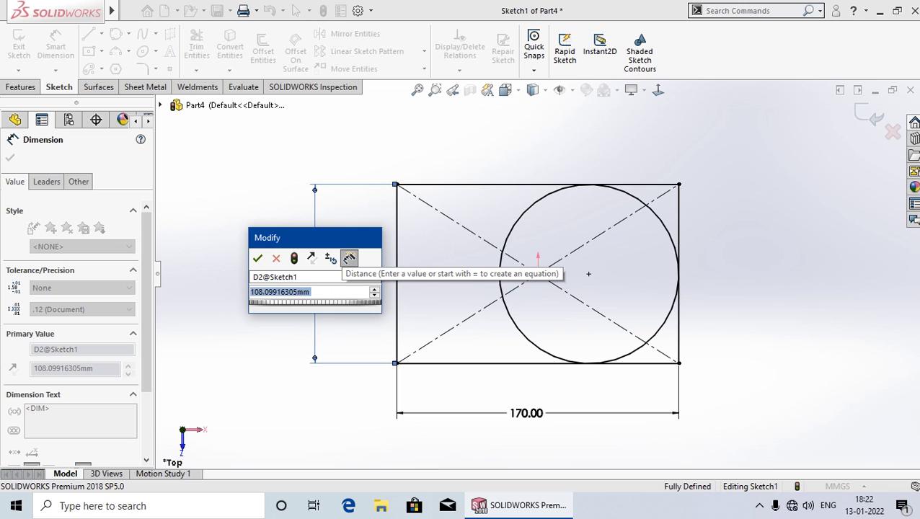
{"action": "type", "text": "150"}
{"action": "key", "text": "Return"}
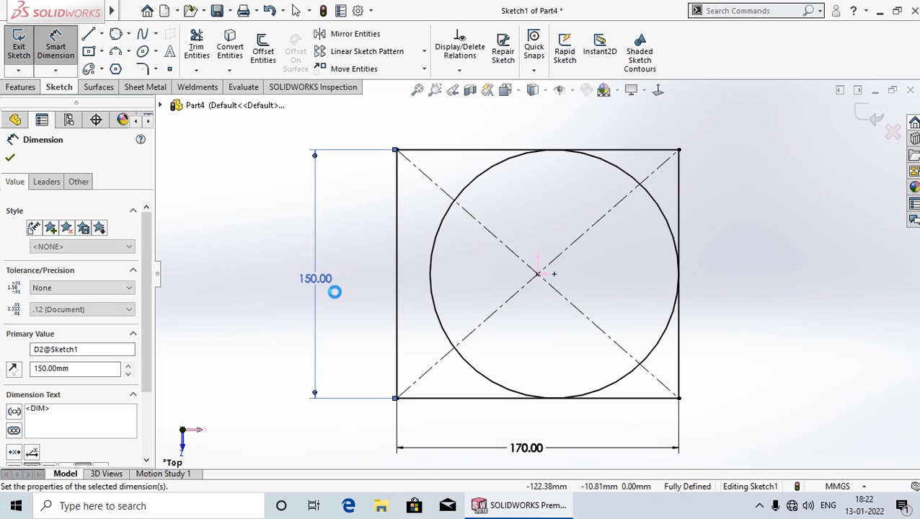
{"action": "left_click", "coordinate": [10, 158]}
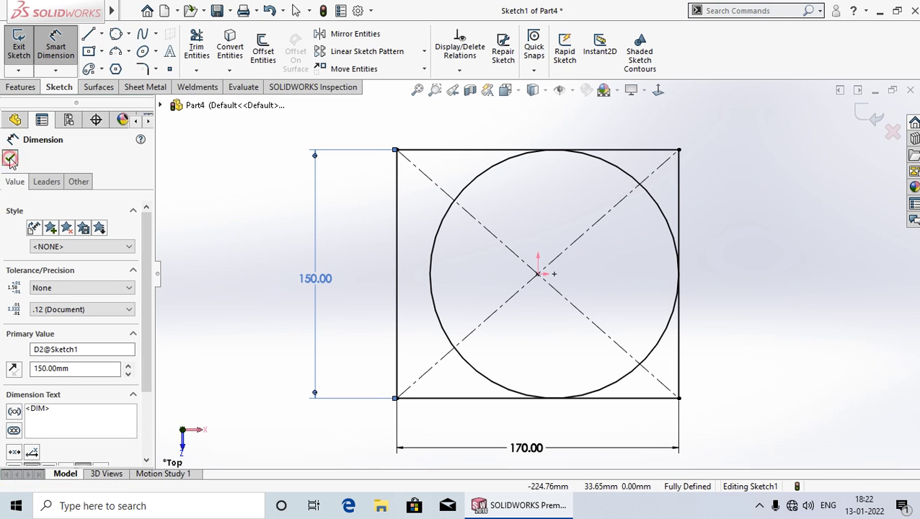